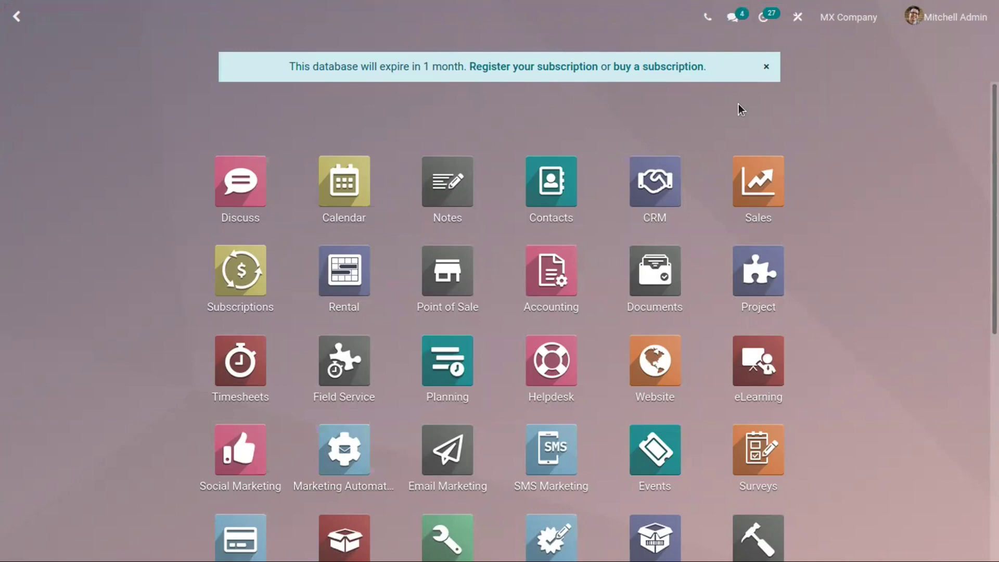
Step: Enable the Receipt Reminder option in Purchase settings and save it
{"action": "left_click", "coordinate": [223, 528]}
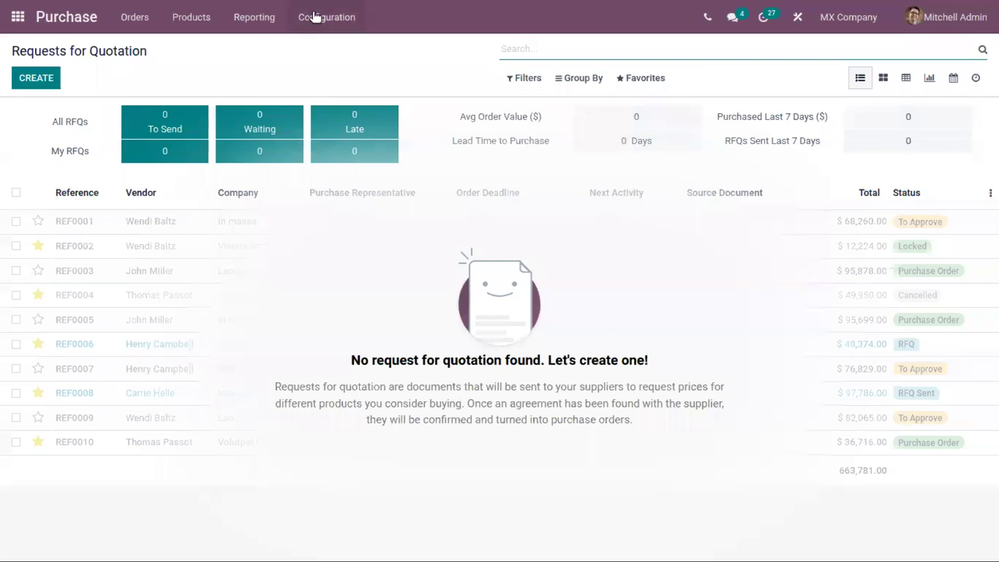
{"action": "left_click", "coordinate": [319, 17]}
{"action": "left_click", "coordinate": [321, 45]}
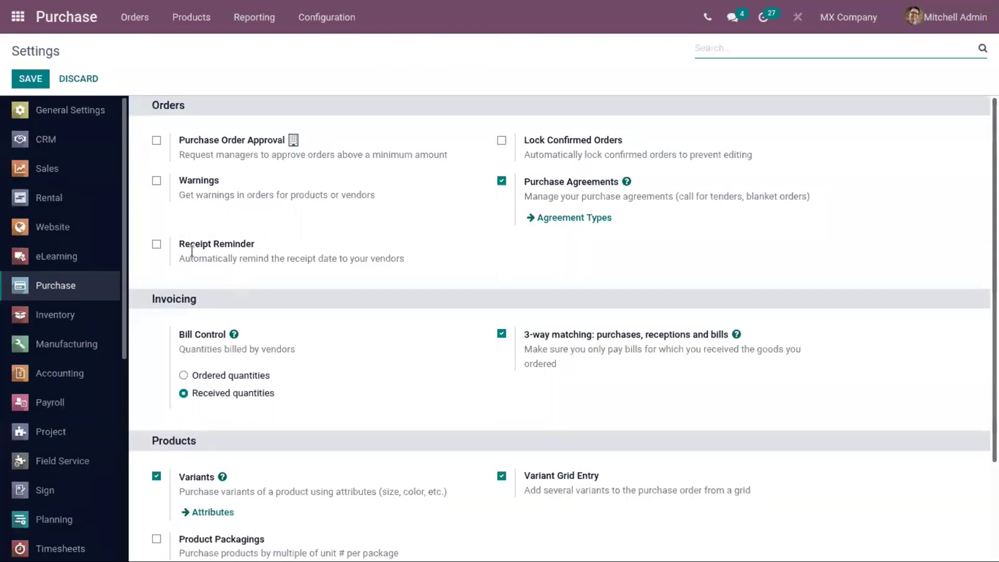
{"action": "left_click", "coordinate": [190, 243]}
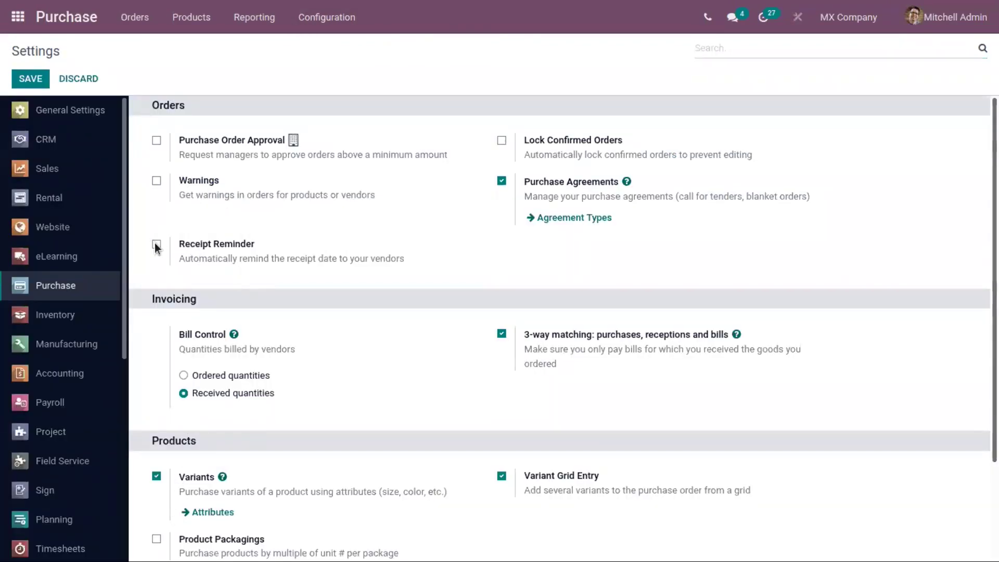
{"action": "left_click", "coordinate": [39, 80]}
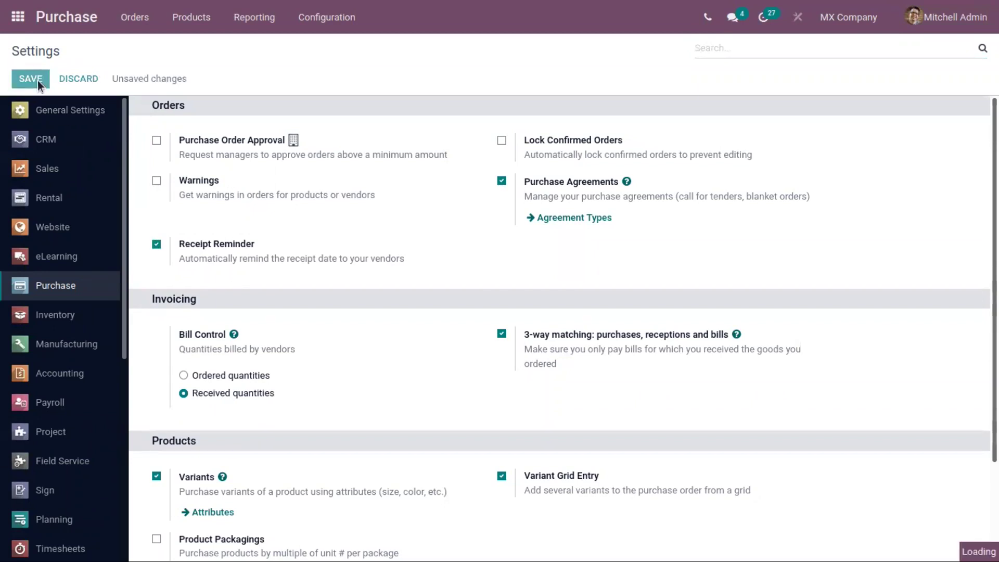
{"action": "left_click", "coordinate": [127, 17]}
Step: Create an RFQ for vendor Azure Interior, Colleen Diaz, leaving the currency as MXN
{"action": "left_click", "coordinate": [152, 65]}
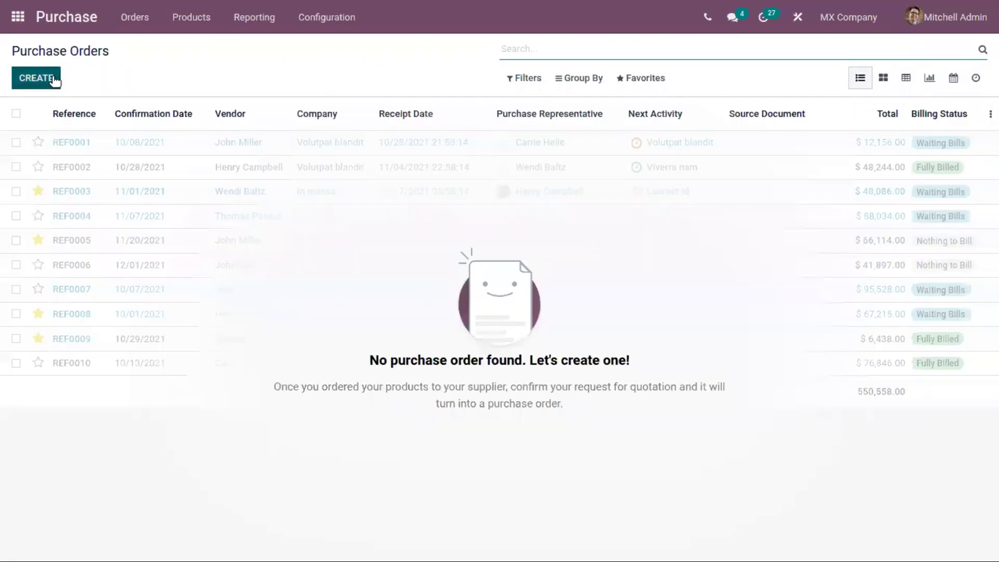
{"action": "left_click", "coordinate": [341, 219]}
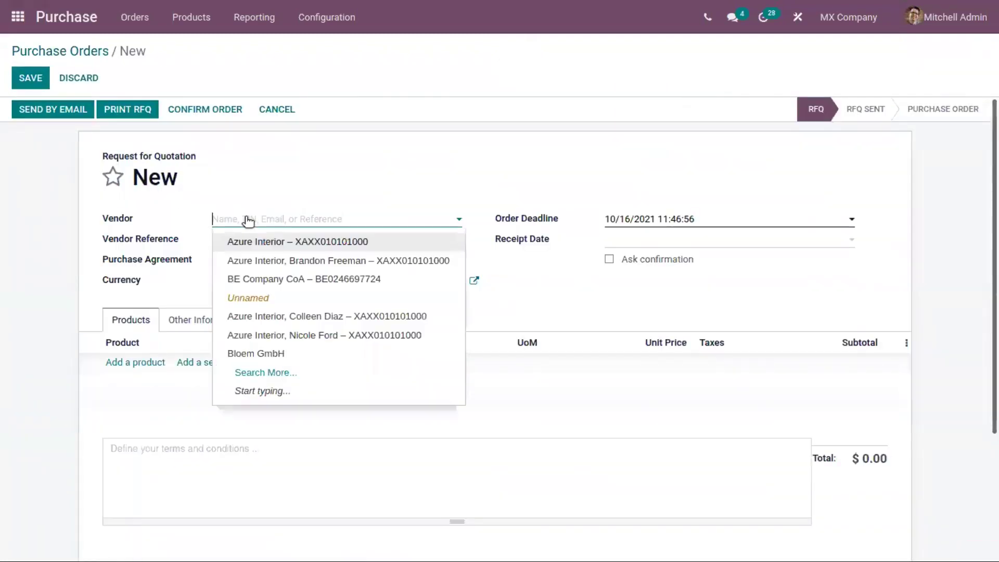
{"action": "left_click", "coordinate": [299, 314]}
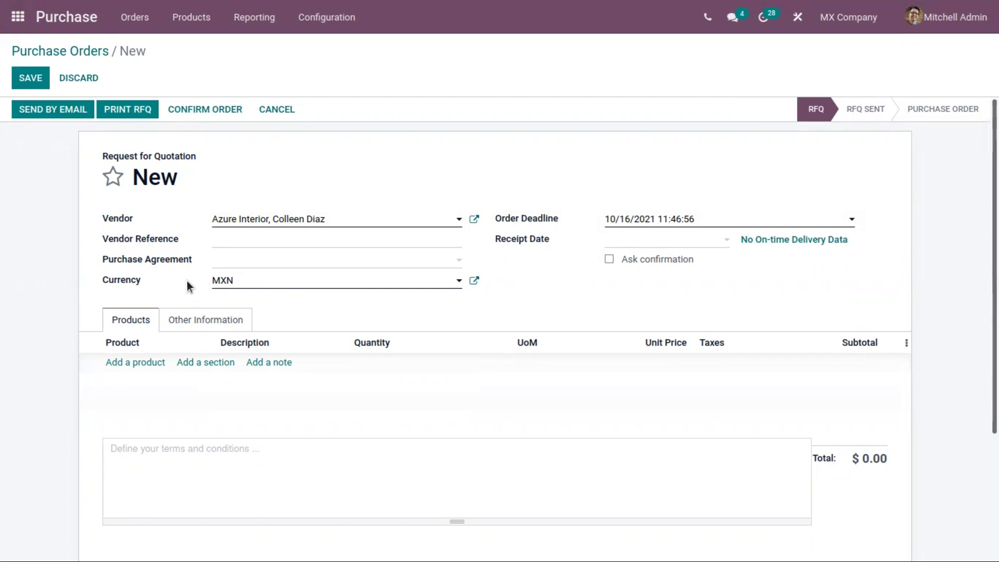
{"action": "left_click", "coordinate": [219, 281]}
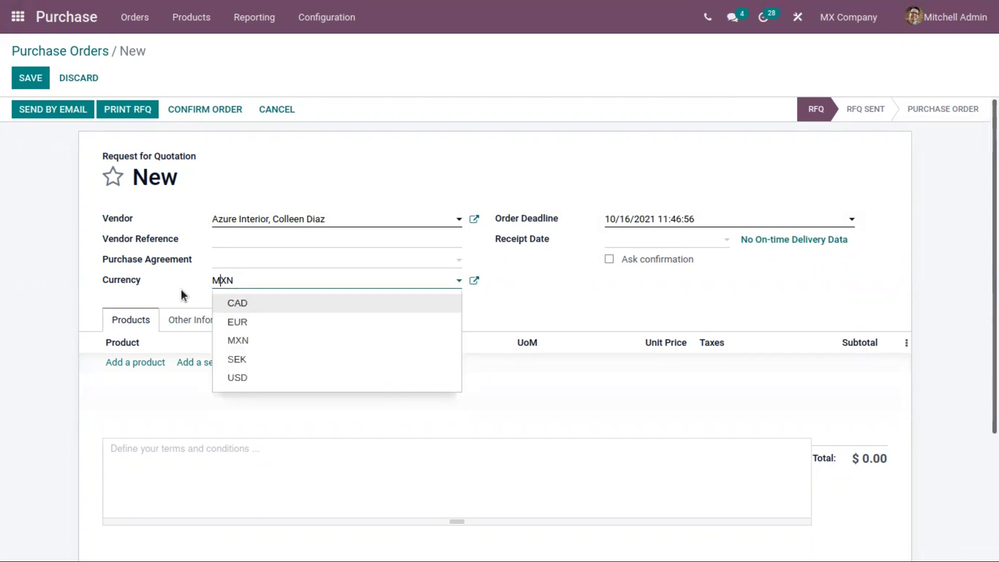
{"action": "left_click", "coordinate": [180, 289]}
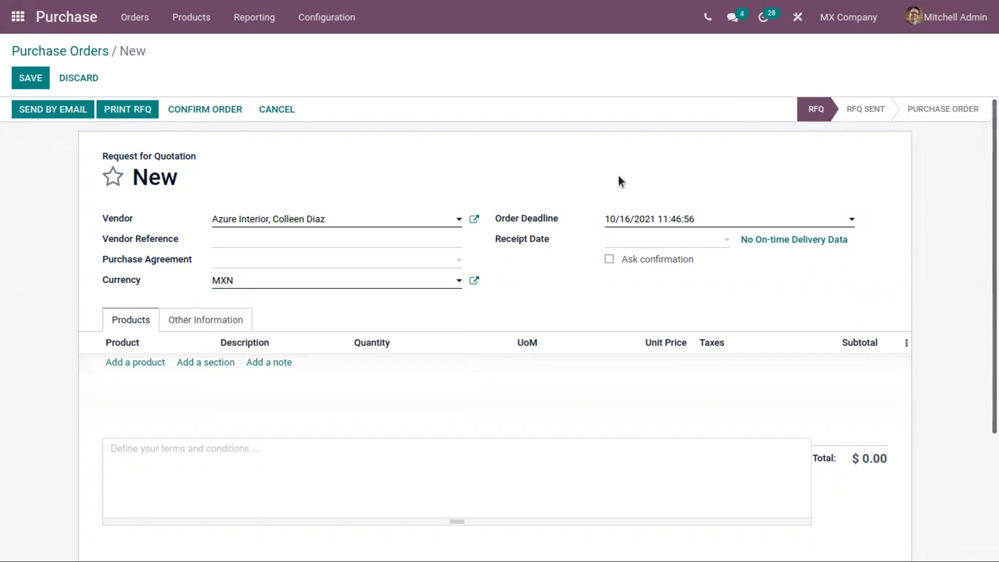
{"action": "left_click", "coordinate": [639, 217]}
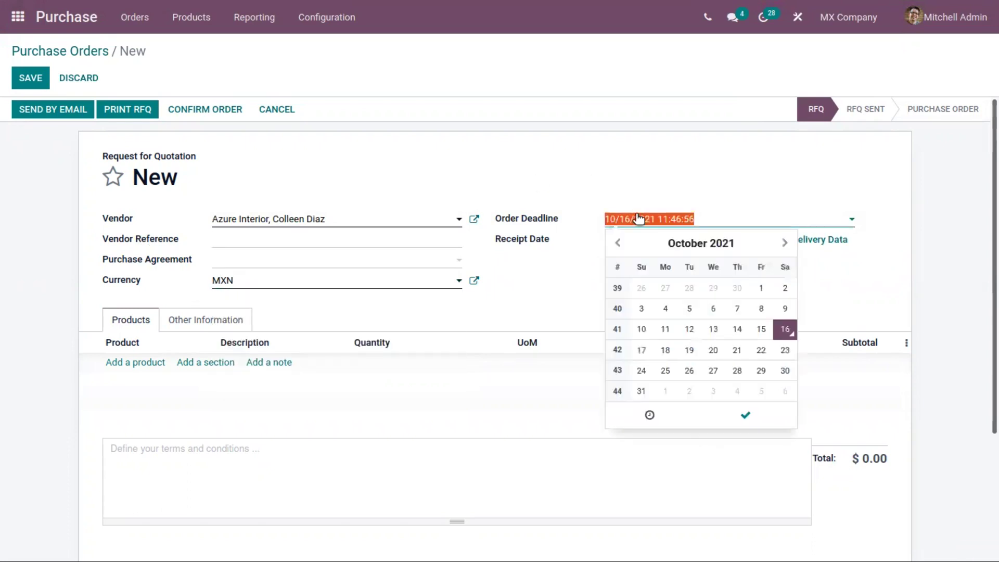
Step: Set the order deadline to 10/19/2021 and tick Ask confirmation for the receipt date
{"action": "left_click", "coordinate": [687, 349]}
{"action": "left_click", "coordinate": [749, 414]}
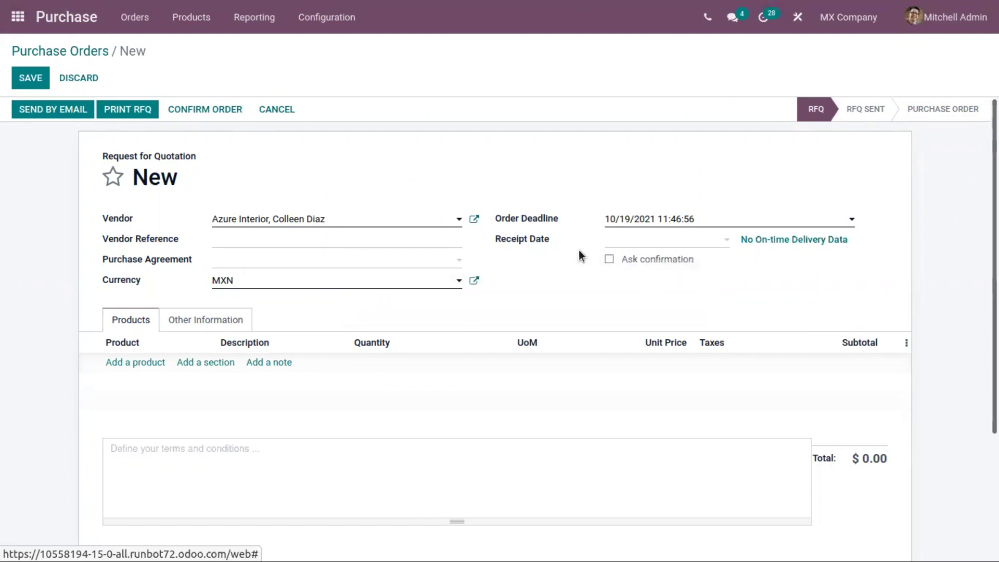
{"action": "mouse_move", "coordinate": [657, 259]}
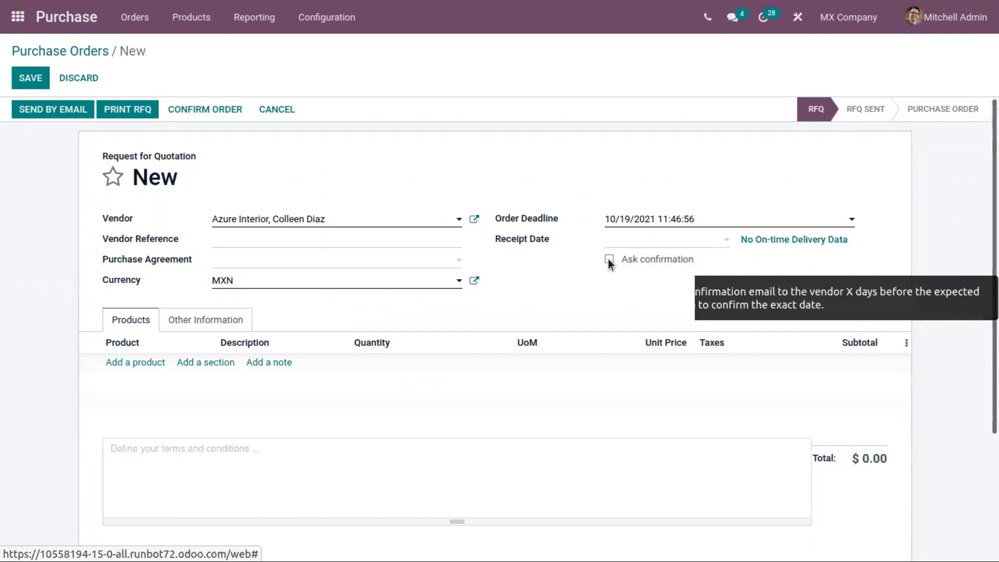
{"action": "left_click", "coordinate": [608, 260]}
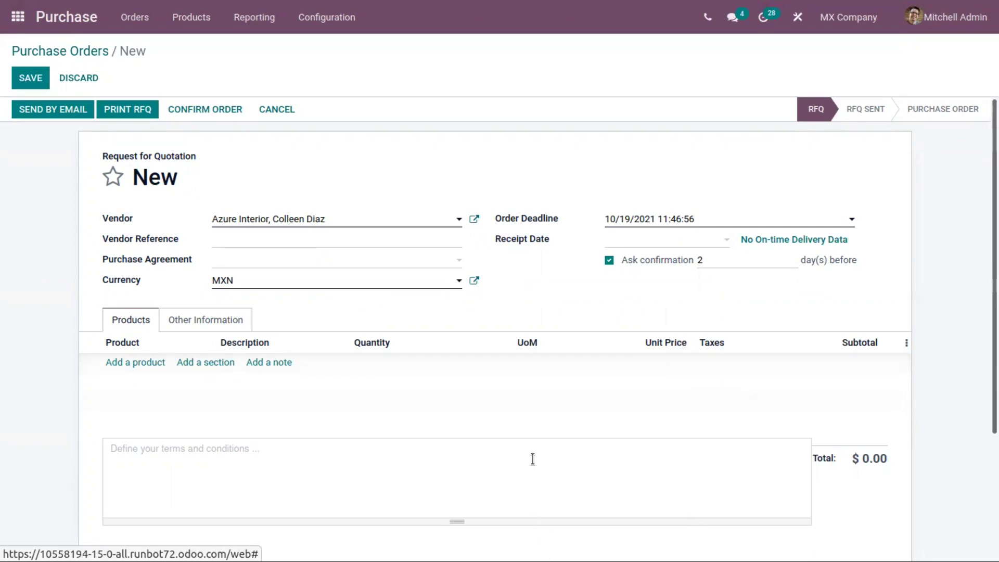
Step: Change the confirmation request to 1 day before receipt
{"action": "left_click", "coordinate": [708, 262]}
{"action": "key", "text": "BackSpace"}
{"action": "type", "text": "1"}
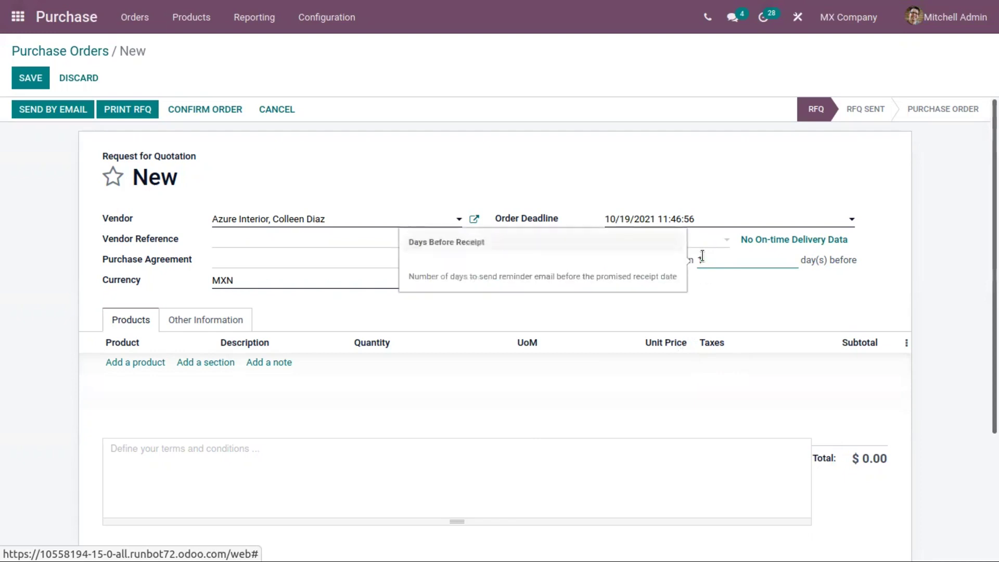
Step: Set the receipt date to 10/17/2021
{"action": "left_click", "coordinate": [691, 239]}
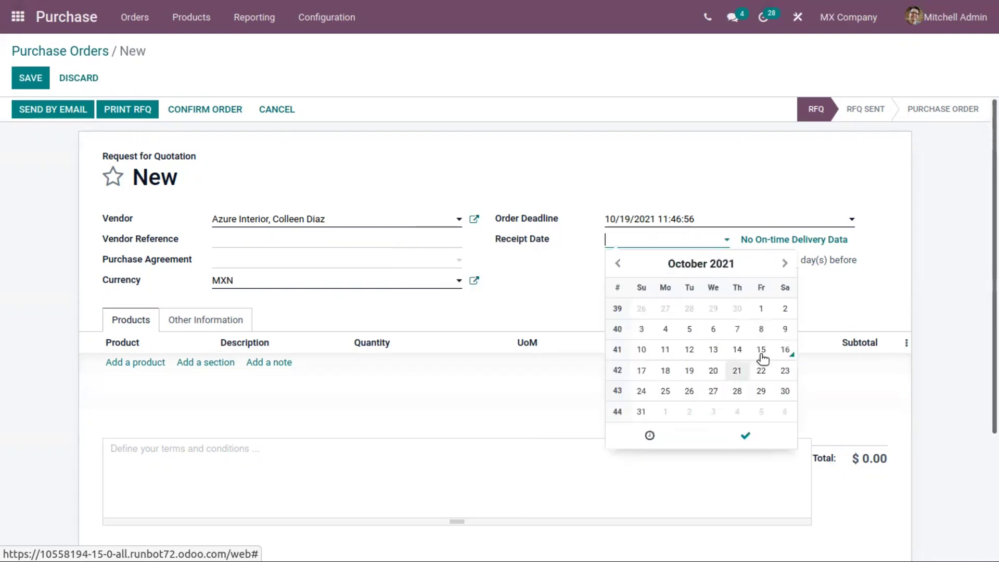
{"action": "left_click", "coordinate": [641, 370]}
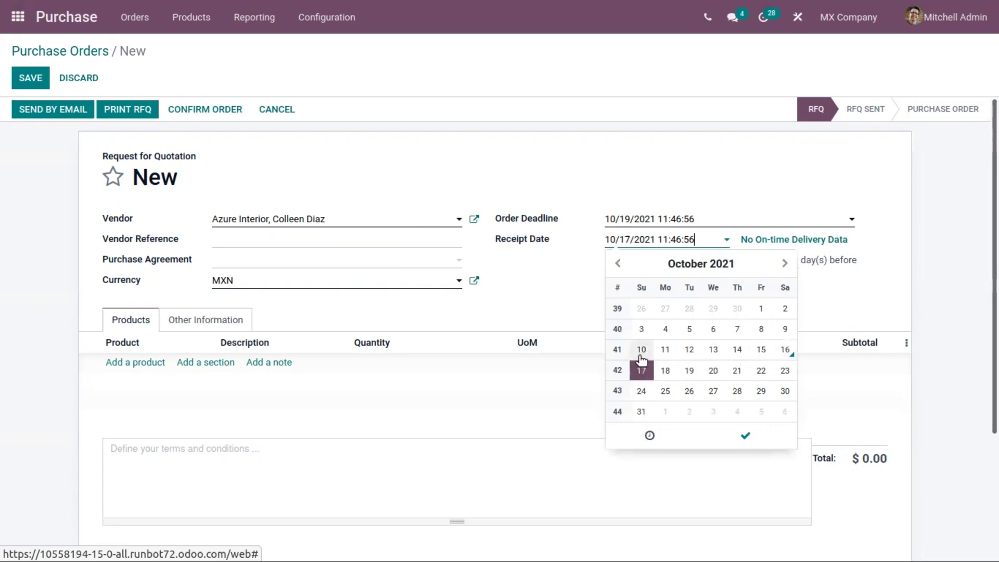
{"action": "left_click", "coordinate": [739, 442]}
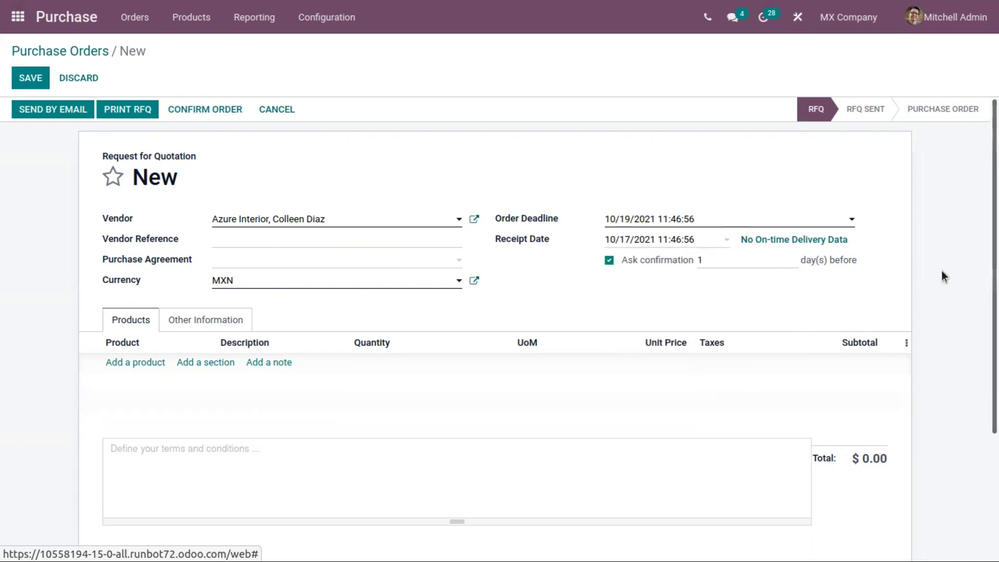
{"action": "left_click", "coordinate": [136, 365]}
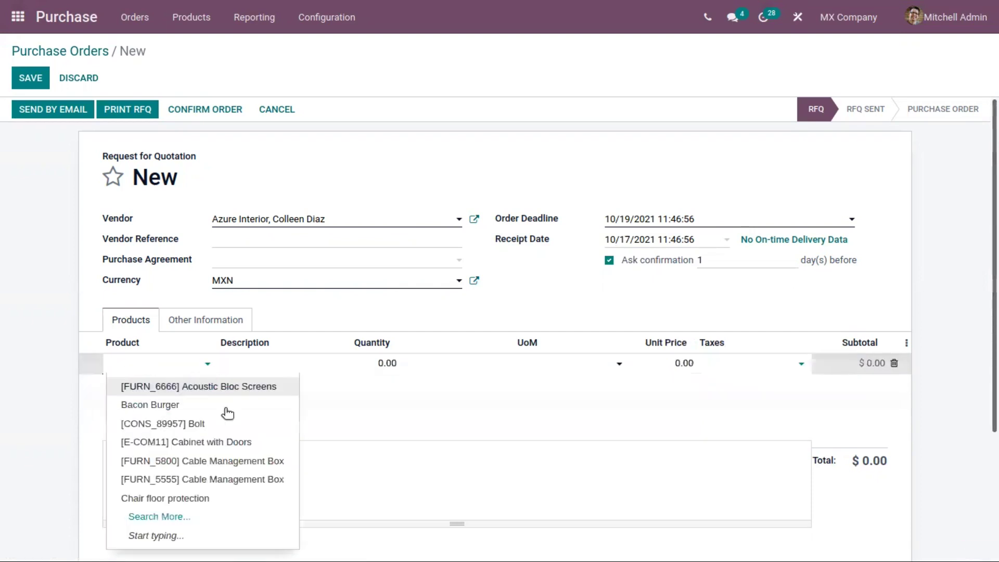
Step: Add [E-COM11] Cabinet with Doors and confirm the quotation as order P00024
{"action": "left_click", "coordinate": [237, 442]}
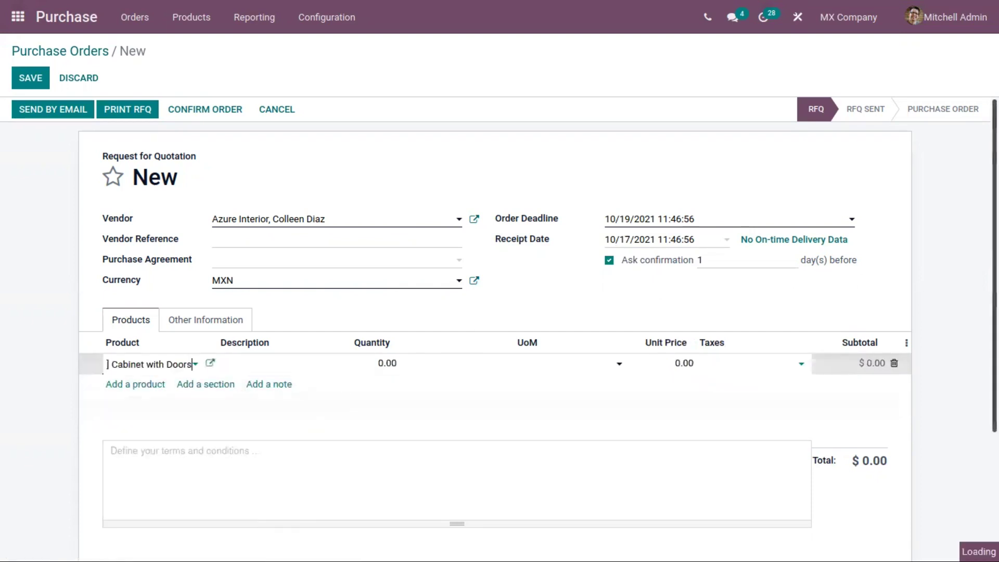
{"action": "left_click", "coordinate": [196, 115]}
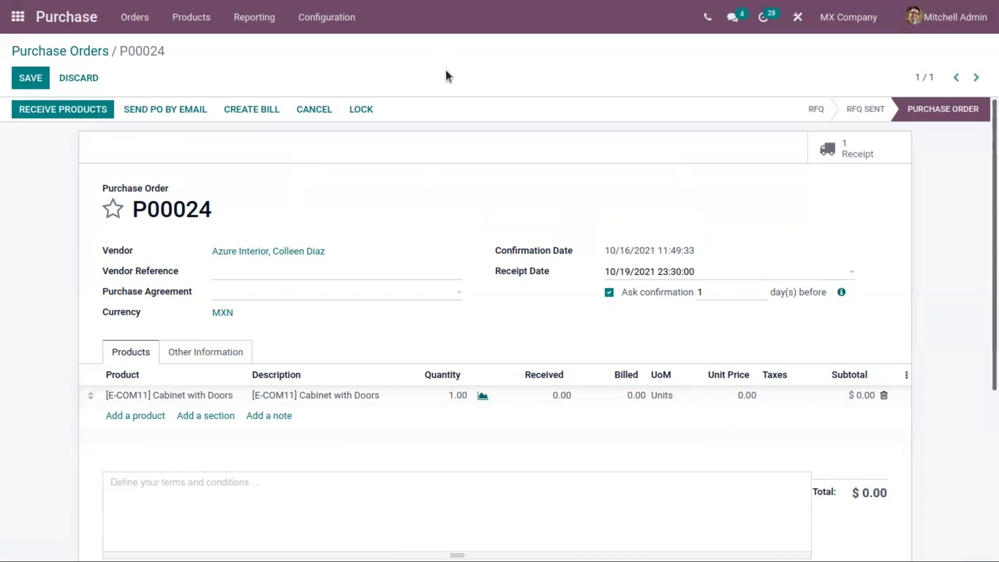
{"action": "left_click", "coordinate": [323, 17]}
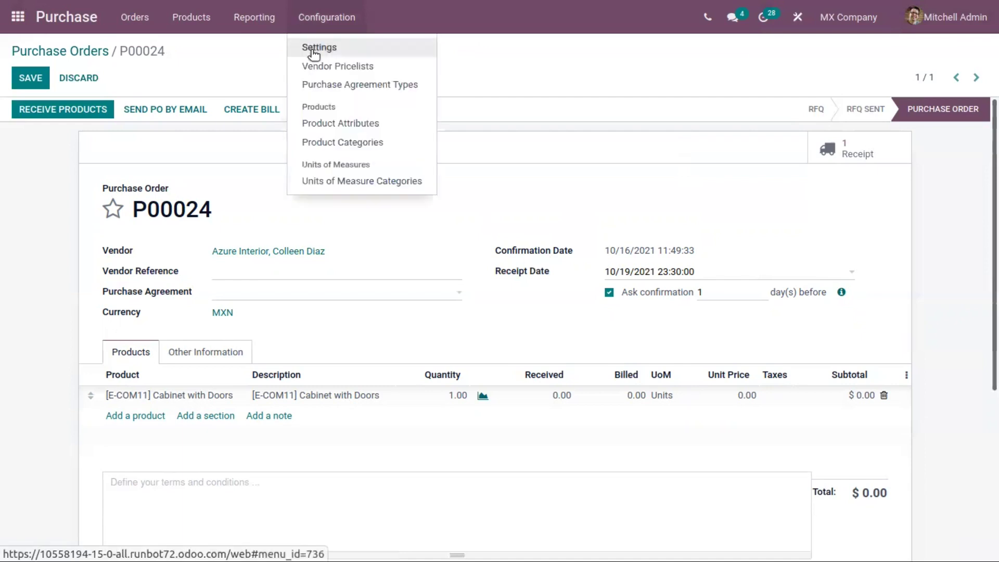
Step: Search the Purchase settings for 'ema' and save them
{"action": "left_click", "coordinate": [311, 49]}
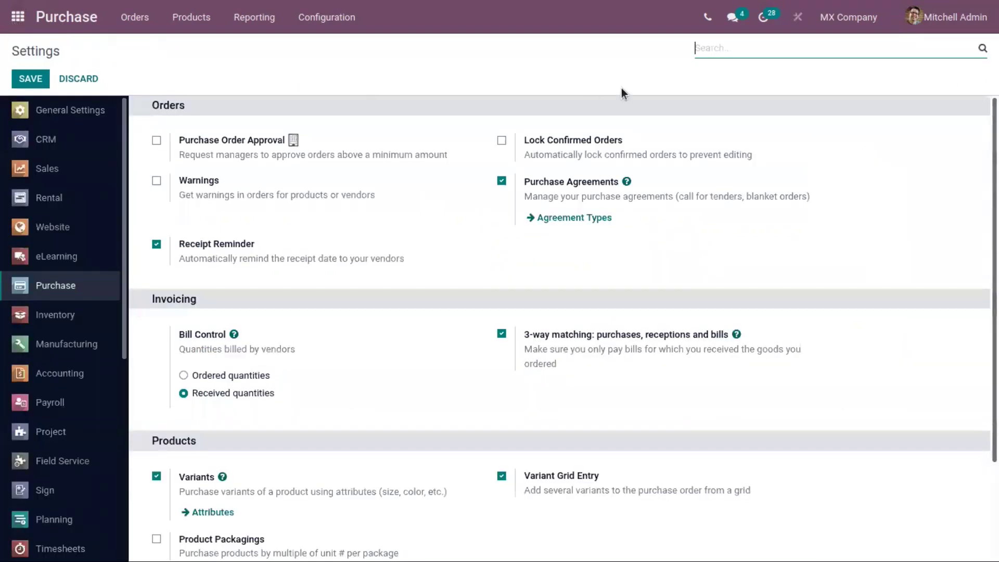
{"action": "type", "text": "ema"}
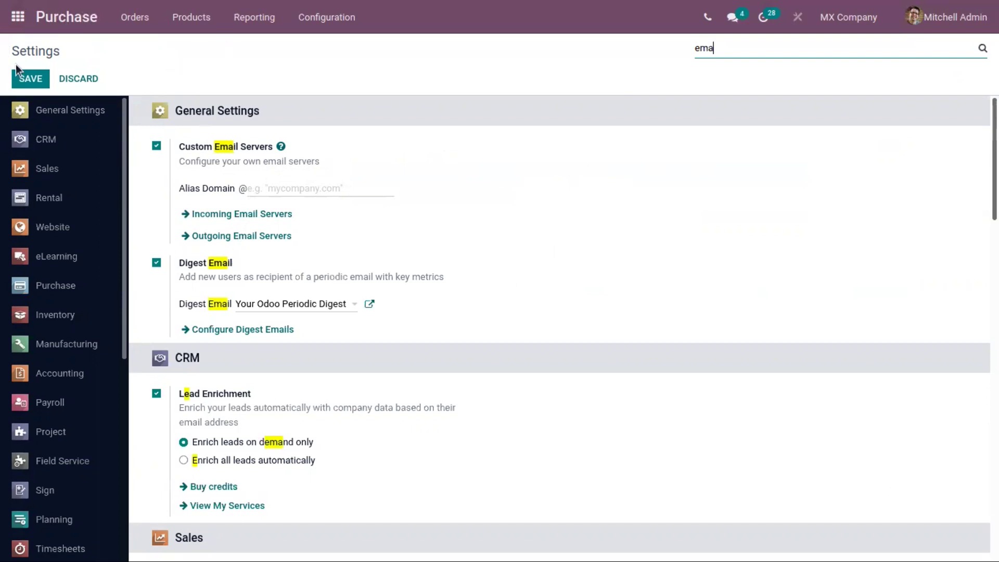
{"action": "left_click", "coordinate": [237, 214]}
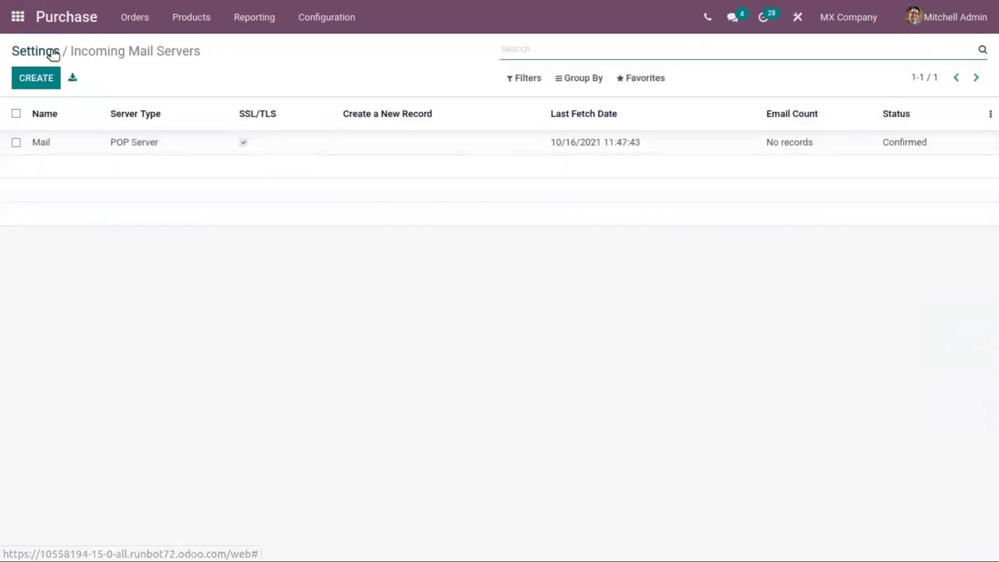
{"action": "left_click", "coordinate": [52, 52]}
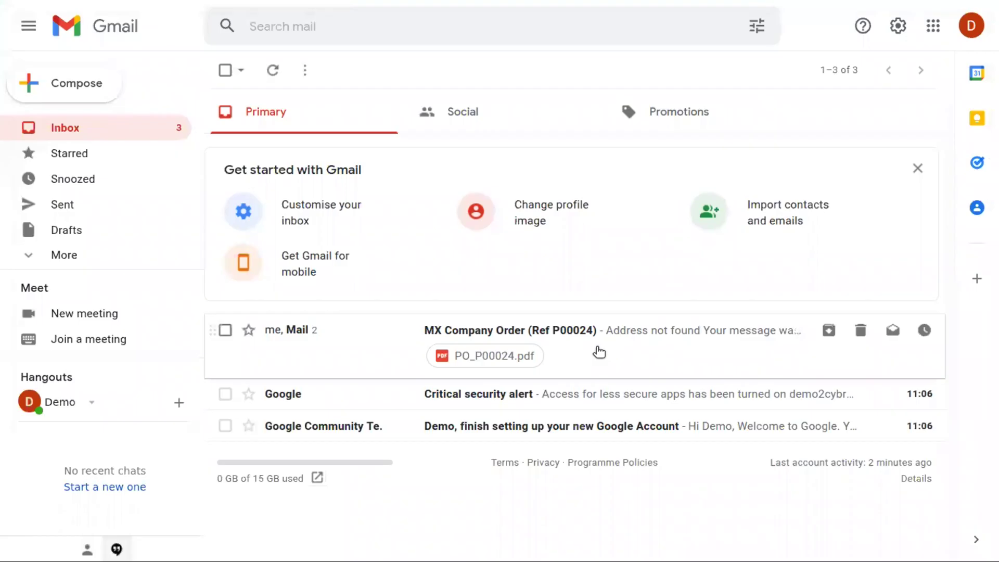
Step: In the 'MX Company Order (Ref P00024)' email, answer Yes to on-time delivery
{"action": "left_click", "coordinate": [599, 353]}
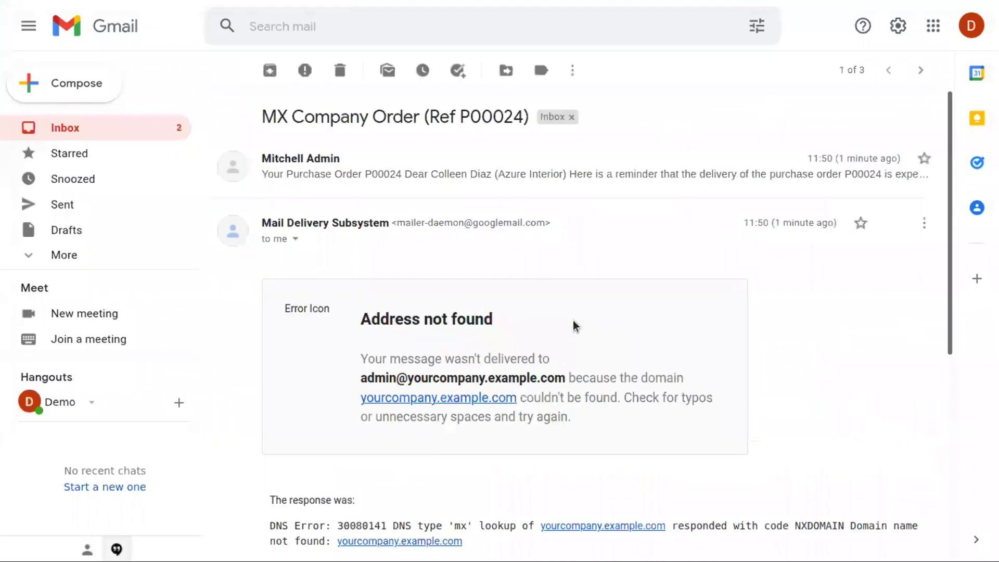
{"action": "left_click", "coordinate": [424, 189]}
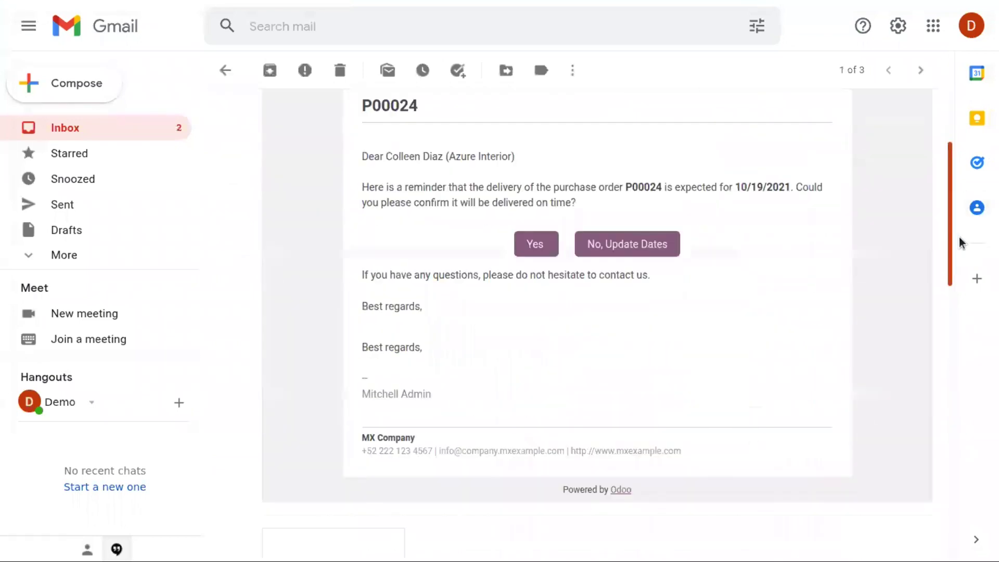
{"action": "left_click_drag", "start_coordinate": [960, 237], "coordinate": [692, 209]}
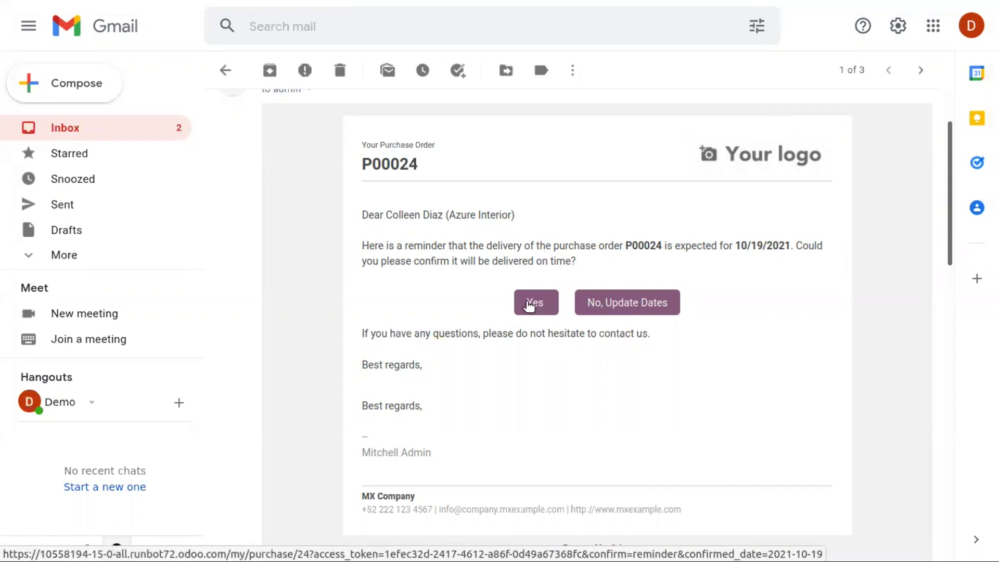
{"action": "left_click", "coordinate": [541, 293]}
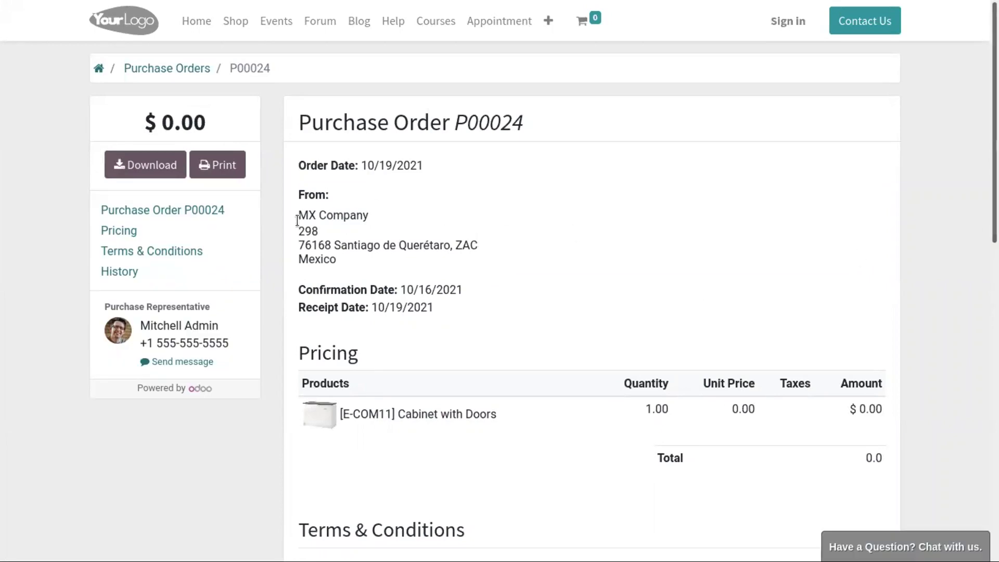
Step: Review the P00024 vendor portal page, then go to the Odoo sign-in page
{"action": "left_click_drag", "start_coordinate": [298, 210], "coordinate": [345, 254]}
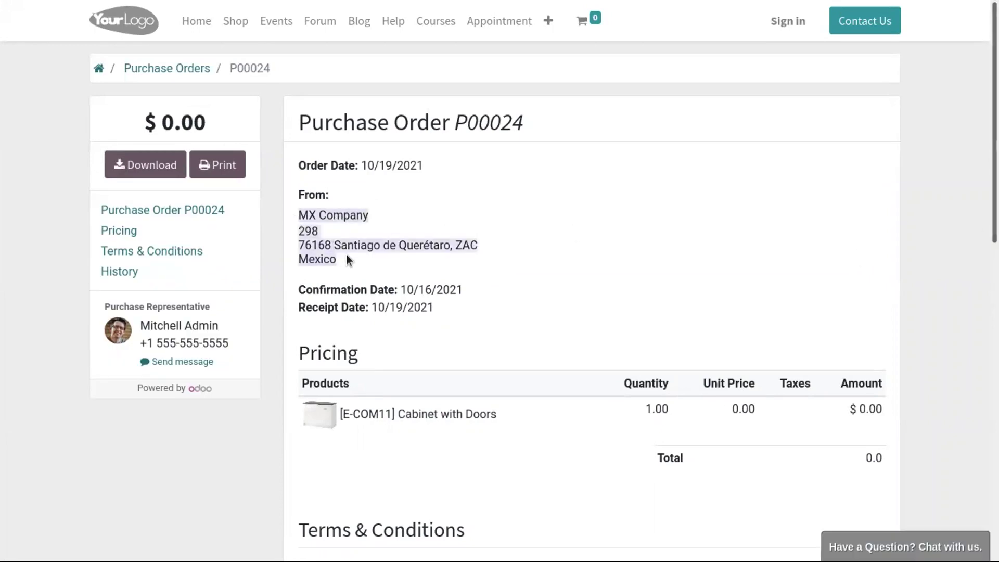
{"action": "left_click", "coordinate": [554, 274]}
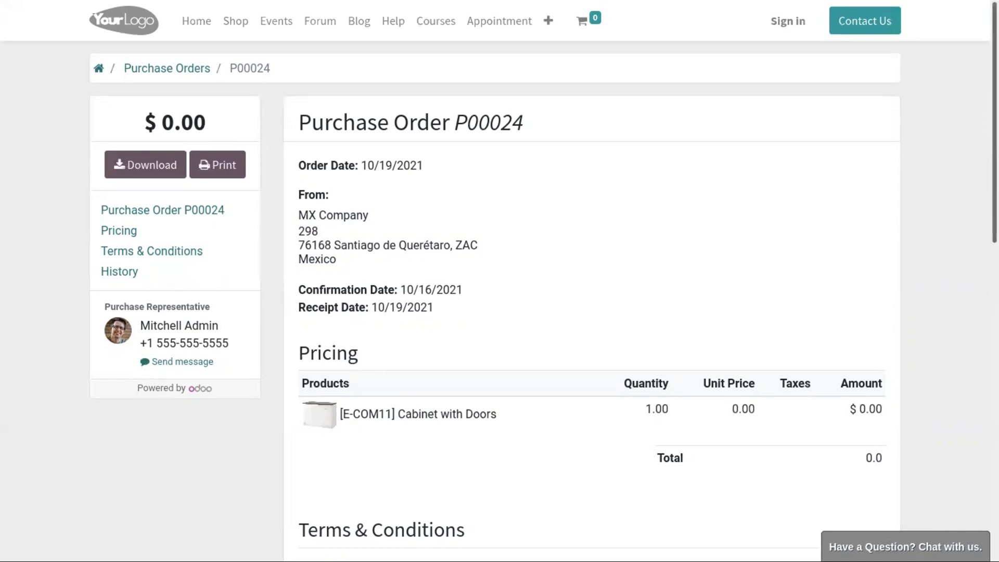
{"action": "scroll", "coordinate": [993, 208], "scroll_direction": "down", "scroll_amount": 4}
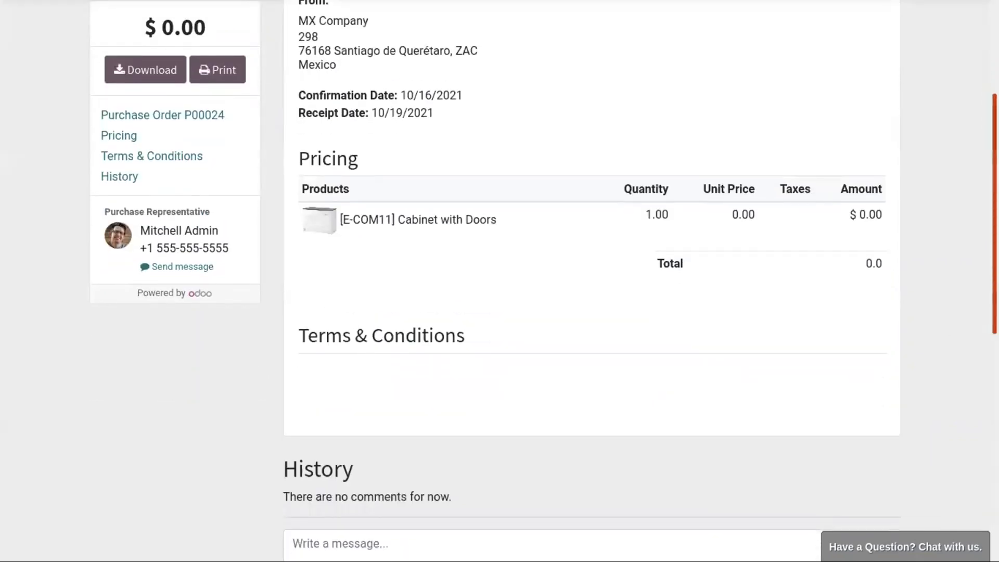
{"action": "scroll", "coordinate": [591, 281], "scroll_direction": "down", "scroll_amount": 4}
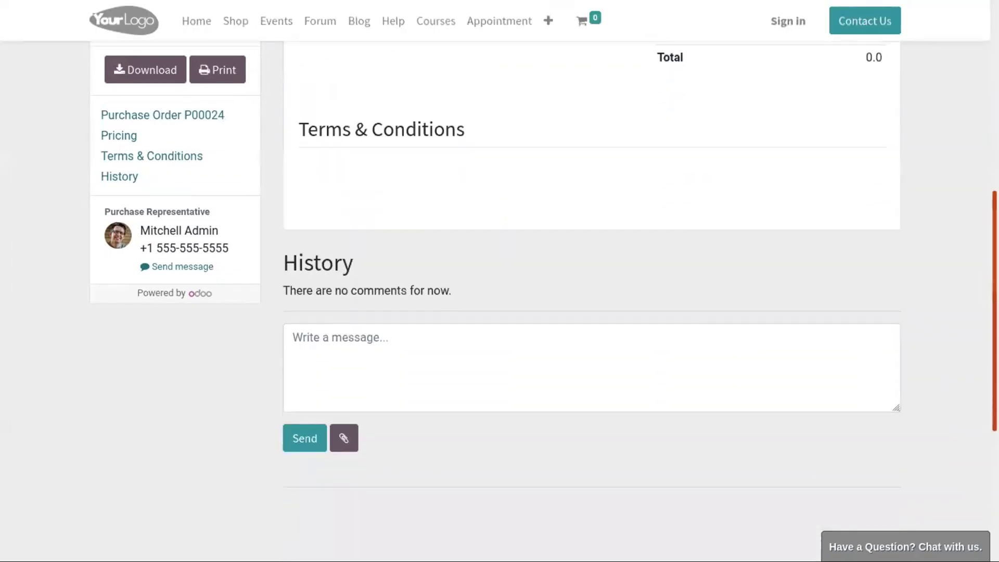
{"action": "scroll", "coordinate": [592, 281], "scroll_direction": "up", "scroll_amount": 8}
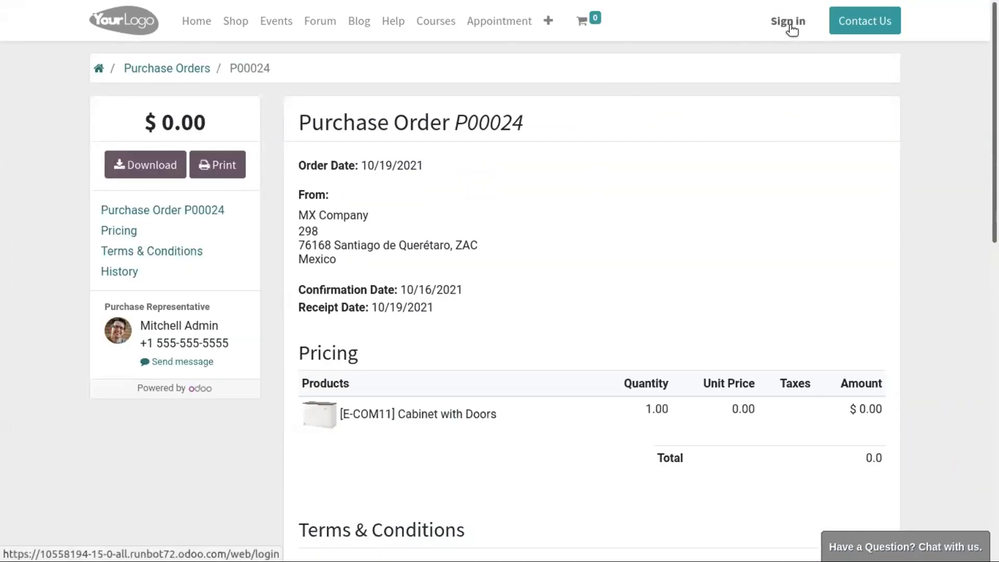
{"action": "left_click", "coordinate": [785, 21]}
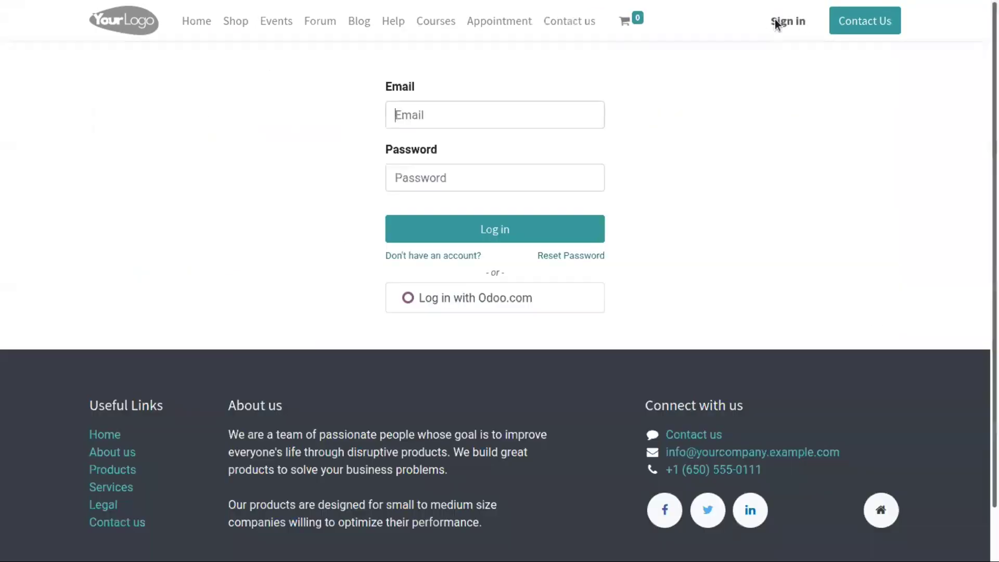
Step: Log in as admin, switch to MX Company, and check P00024's vendor-confirmed receipt date of 2021-10-19
{"action": "left_click", "coordinate": [542, 219]}
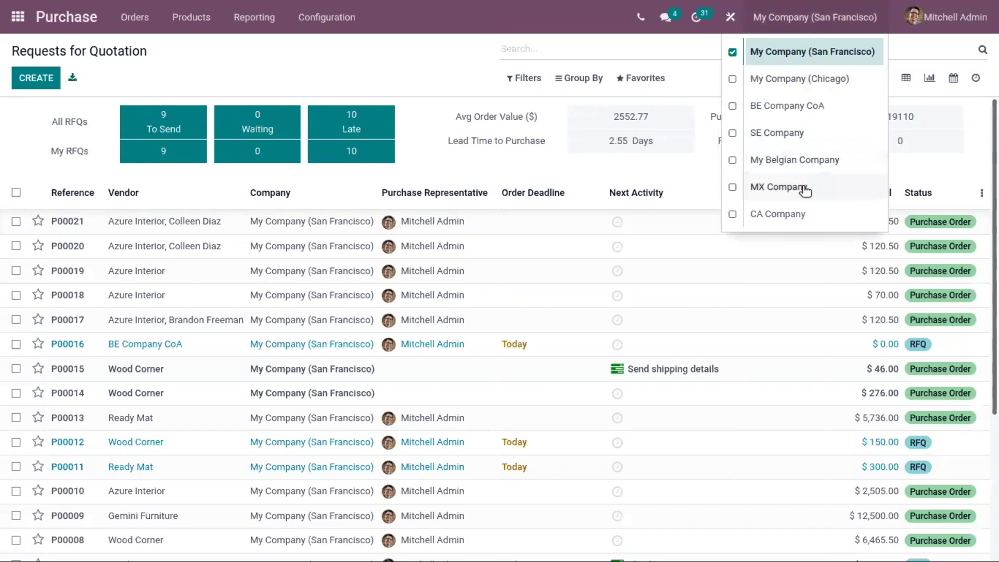
{"action": "left_click", "coordinate": [804, 188]}
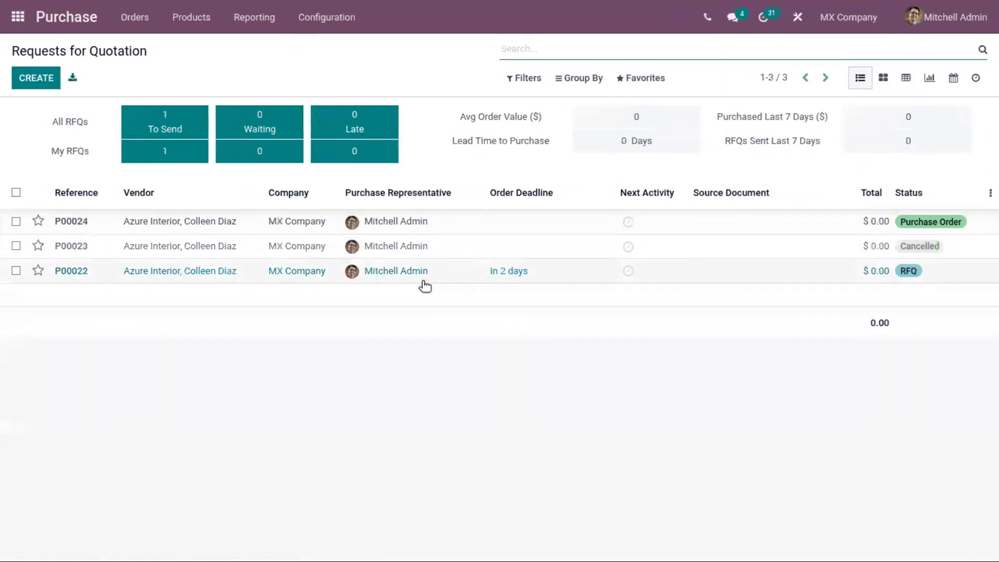
{"action": "left_click", "coordinate": [454, 222]}
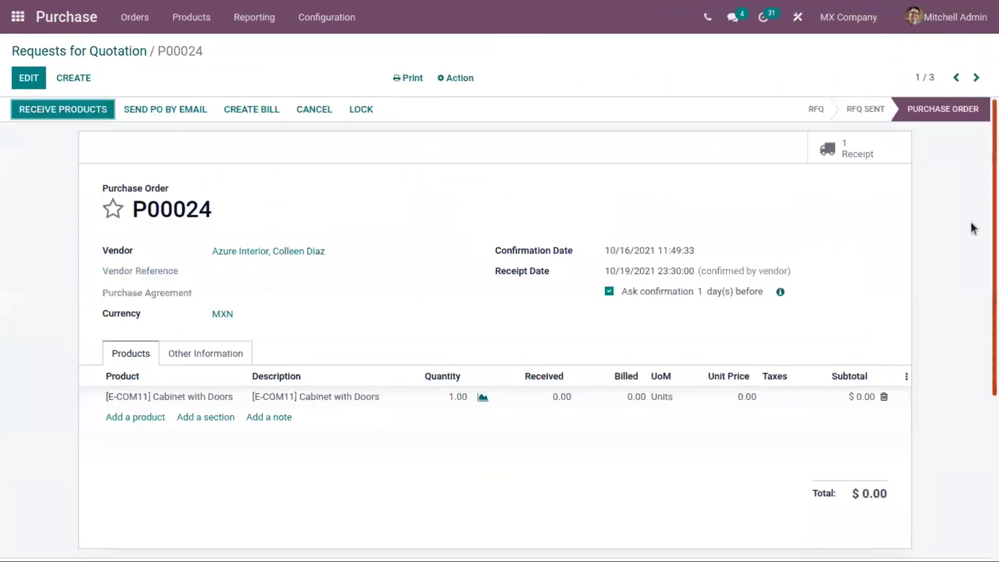
{"action": "scroll", "coordinate": [978, 256], "scroll_direction": "down", "scroll_amount": 1}
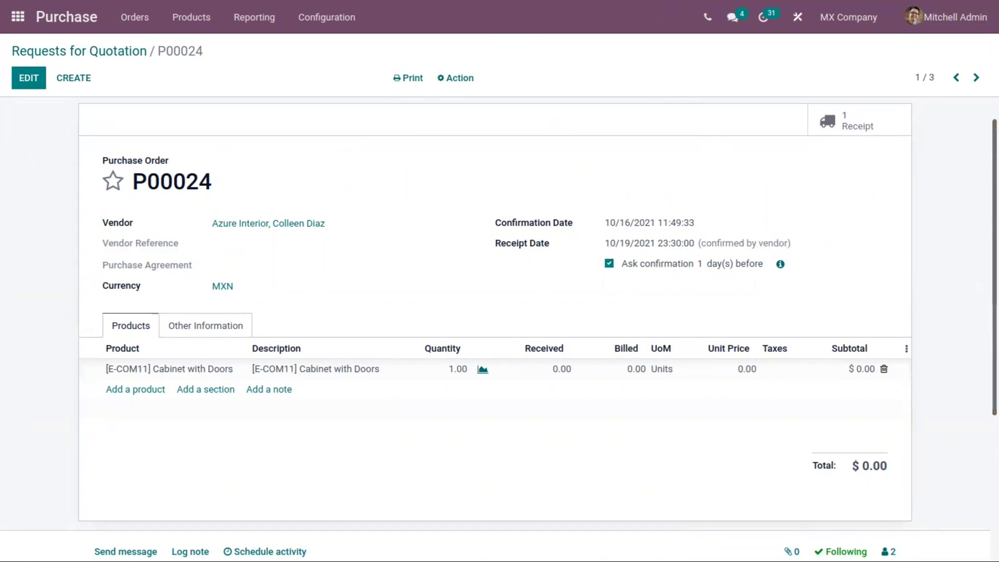
{"action": "scroll", "coordinate": [252, 361], "scroll_direction": "down", "scroll_amount": 4}
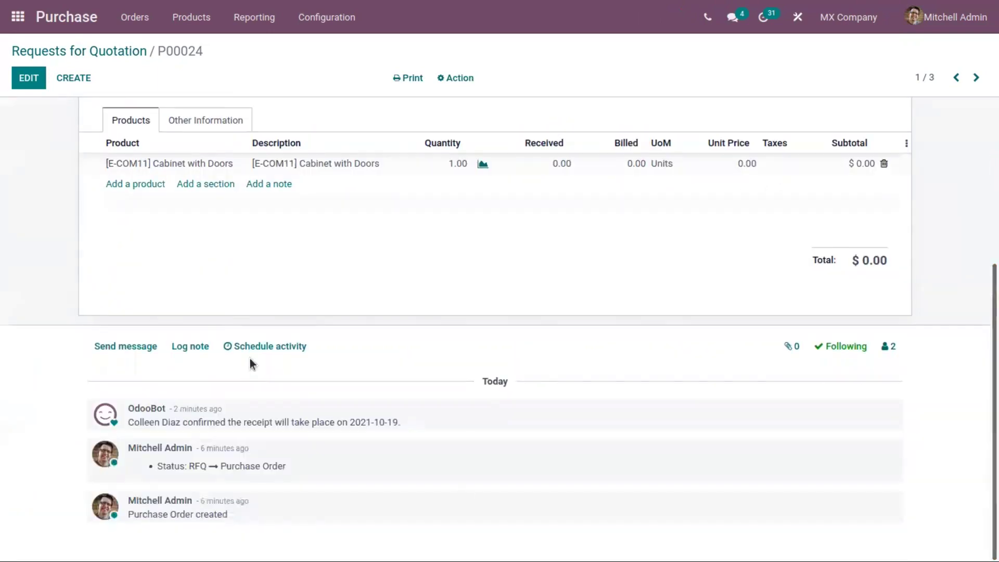